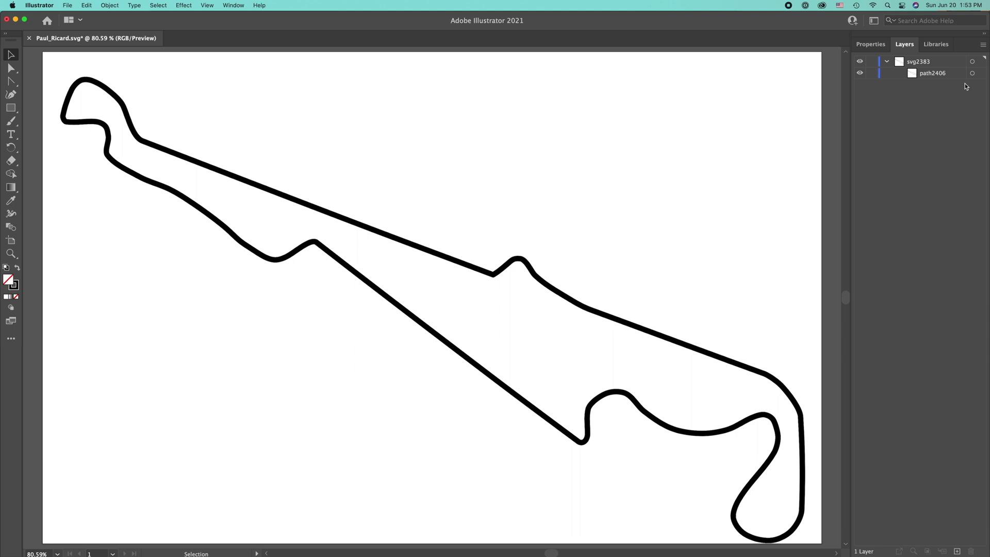
Step: Select the circuit outline path and show its Properties panel
{"action": "left_click", "coordinate": [611, 321]}
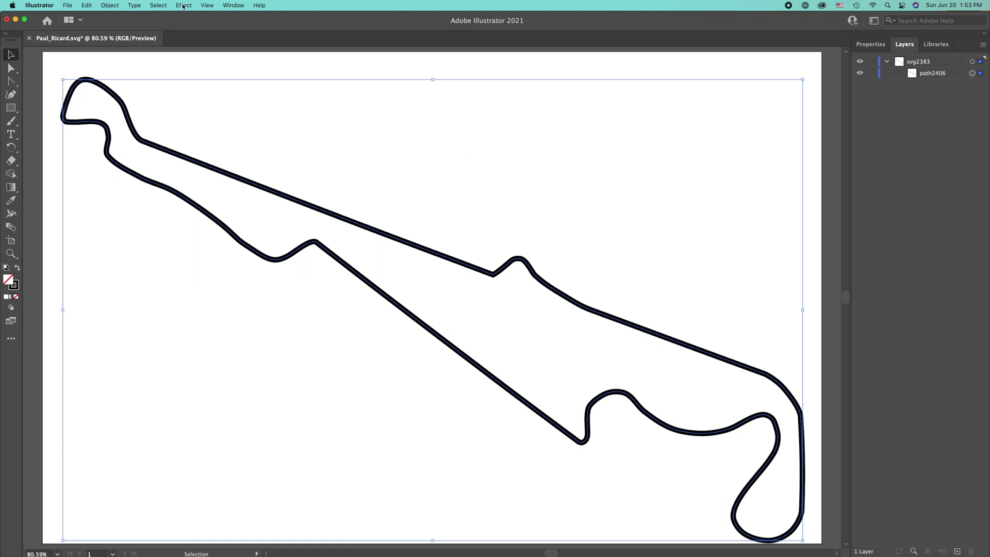
{"action": "left_click", "coordinate": [154, 5]}
{"action": "mouse_move", "coordinate": [211, 7]}
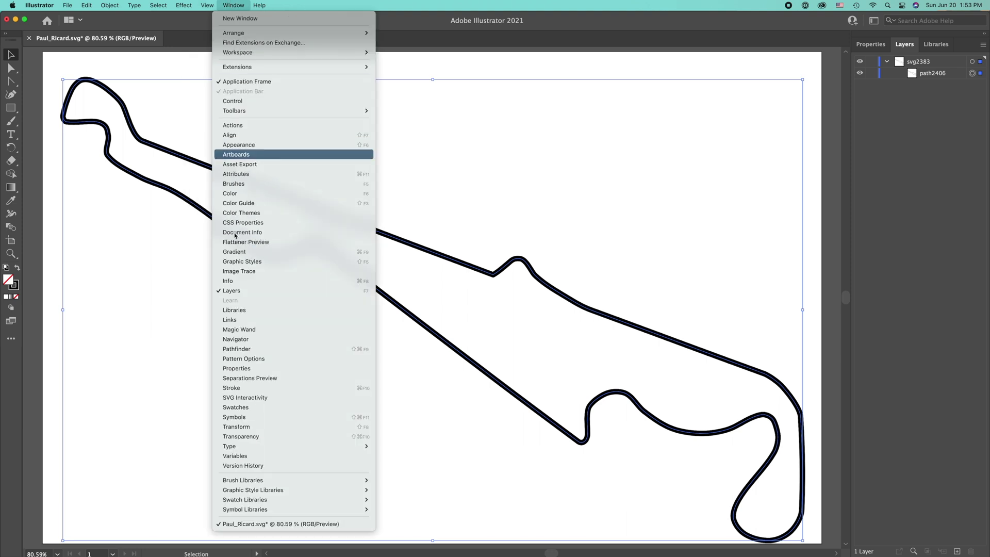
{"action": "left_click", "coordinate": [242, 368]}
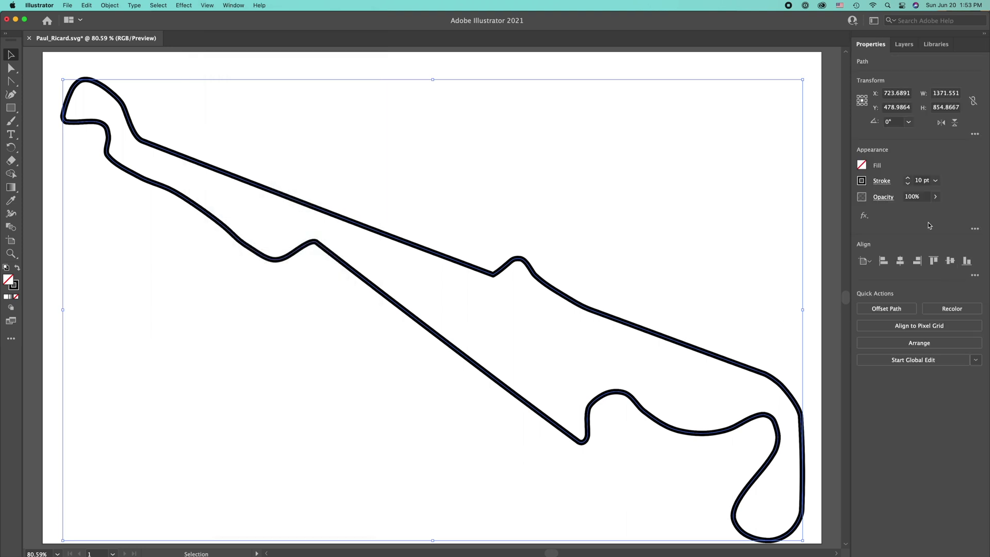
Step: Raise the path's stroke weight from 10 pt to 20 pt and zoom out to the artboard
{"action": "left_click", "coordinate": [909, 178]}
{"action": "left_click", "coordinate": [909, 179]}
{"action": "left_click", "coordinate": [909, 178]}
{"action": "left_click", "coordinate": [909, 178]}
{"action": "left_click", "coordinate": [909, 178]}
{"action": "left_click", "coordinate": [909, 179]}
{"action": "left_click", "coordinate": [909, 178]}
{"action": "left_click", "coordinate": [909, 178]}
{"action": "left_click", "coordinate": [909, 179]}
{"action": "left_click", "coordinate": [909, 179]}
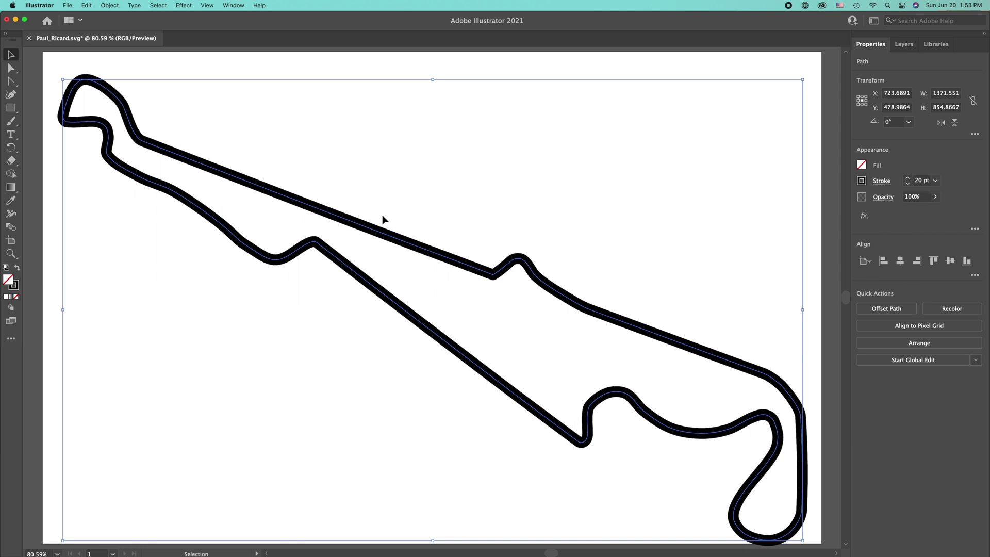
{"action": "key", "text": "super+minus"}
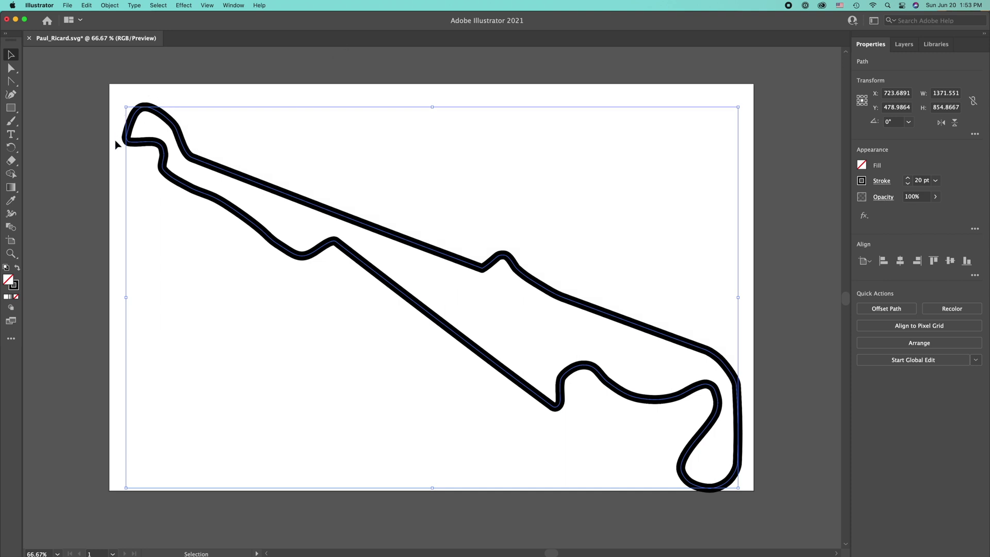
Step: Convert the track stroke into a filled shape with Object > Path > Outline Stroke
{"action": "left_click", "coordinate": [109, 5]}
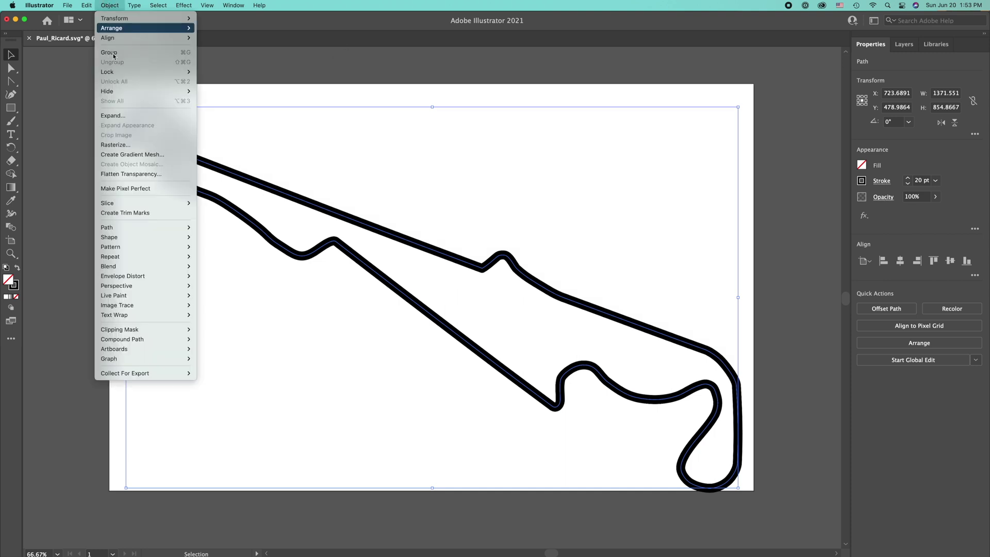
{"action": "mouse_move", "coordinate": [155, 228]}
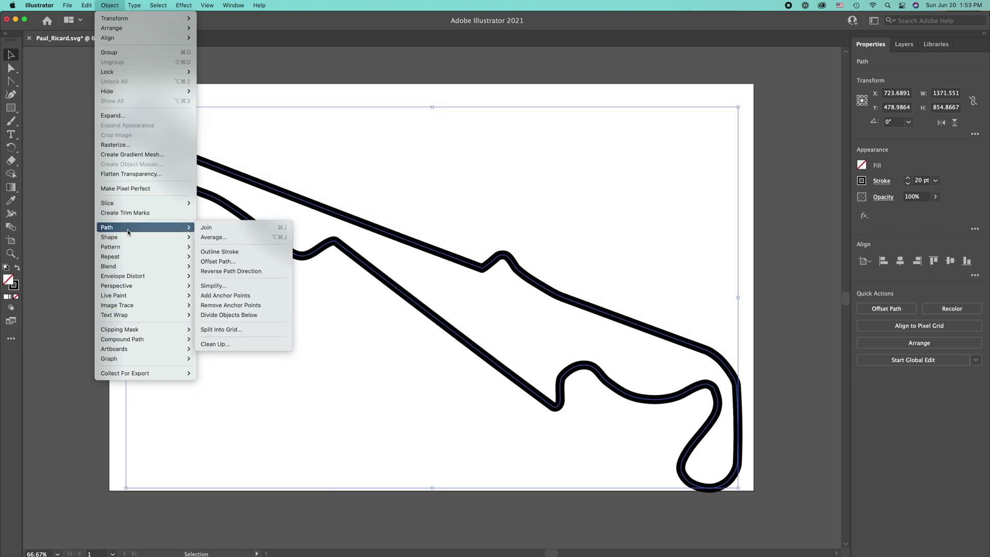
{"action": "left_click", "coordinate": [246, 252]}
Step: Save the document, nudge the outlined shape slightly, and switch to Direct Selection
{"action": "left_click", "coordinate": [904, 44]}
{"action": "key", "text": "super+s"}
{"action": "left_click_drag", "start_coordinate": [506, 258], "coordinate": [502, 249]}
{"action": "key", "text": "a"}
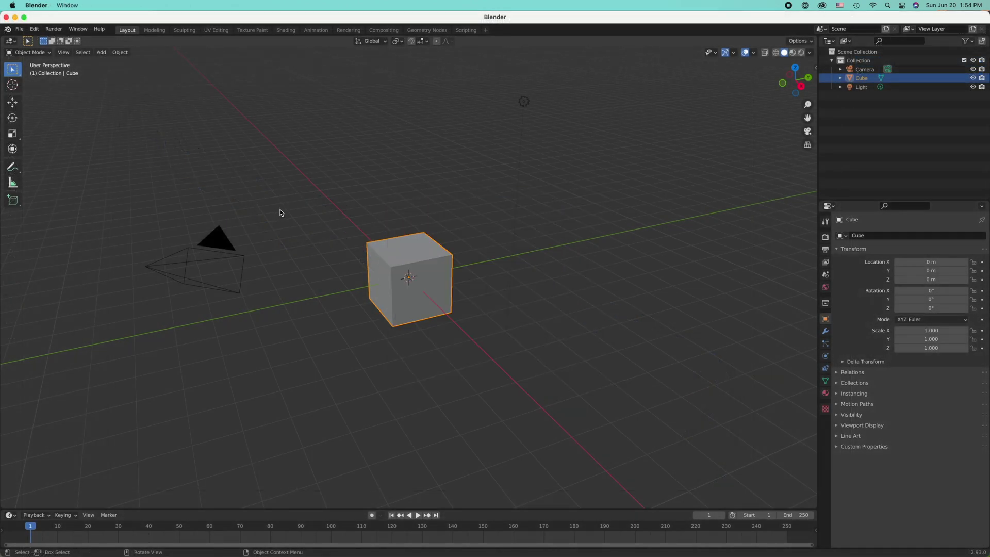
Step: Select and delete the default cube
{"action": "left_click", "coordinate": [281, 213]}
{"action": "scroll", "coordinate": [408, 292], "scroll_direction": "right", "scroll_amount": 15}
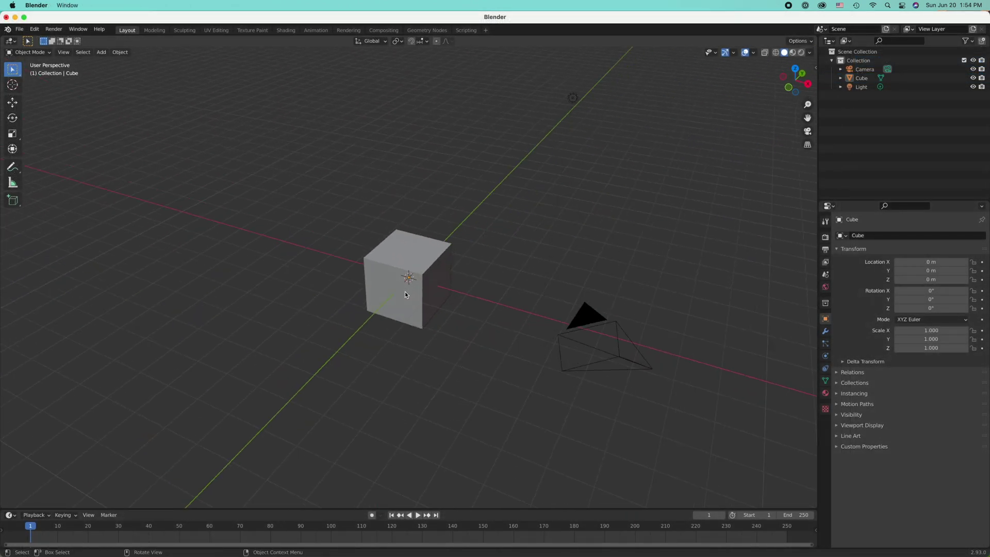
{"action": "scroll", "coordinate": [404, 292], "scroll_direction": "right", "scroll_amount": 20}
{"action": "scroll", "coordinate": [400, 290], "scroll_direction": "right", "scroll_amount": 6}
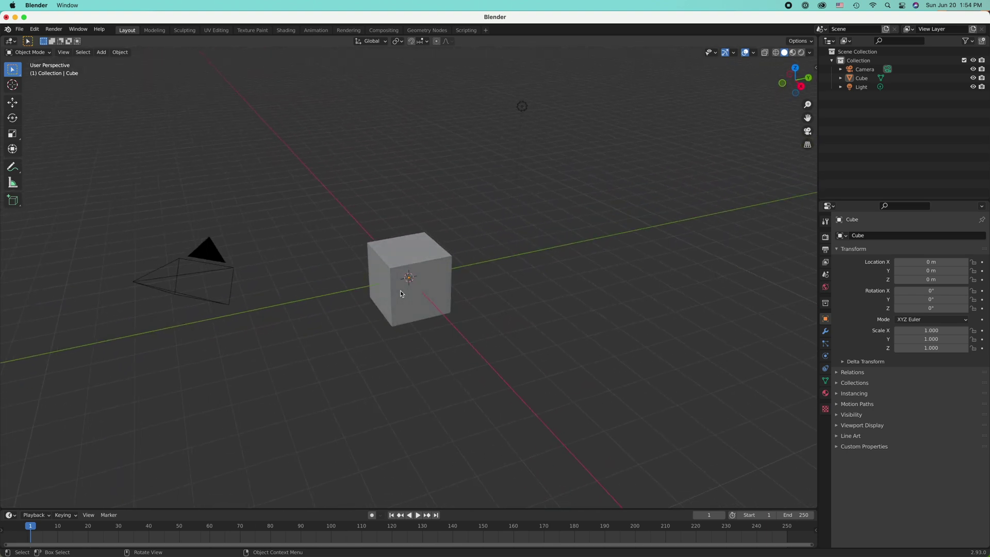
{"action": "left_click_drag", "start_coordinate": [410, 299], "coordinate": [398, 268]}
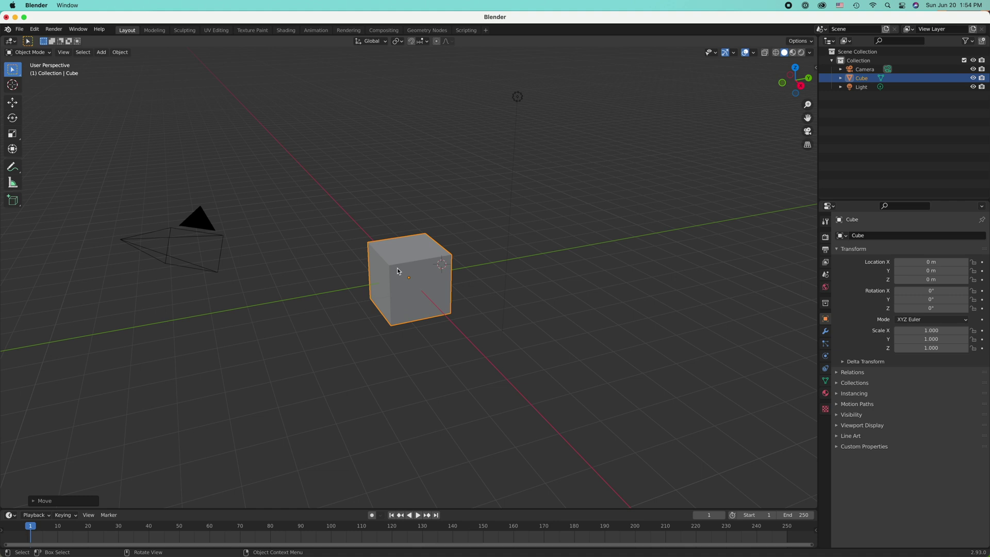
{"action": "key", "text": "x"}
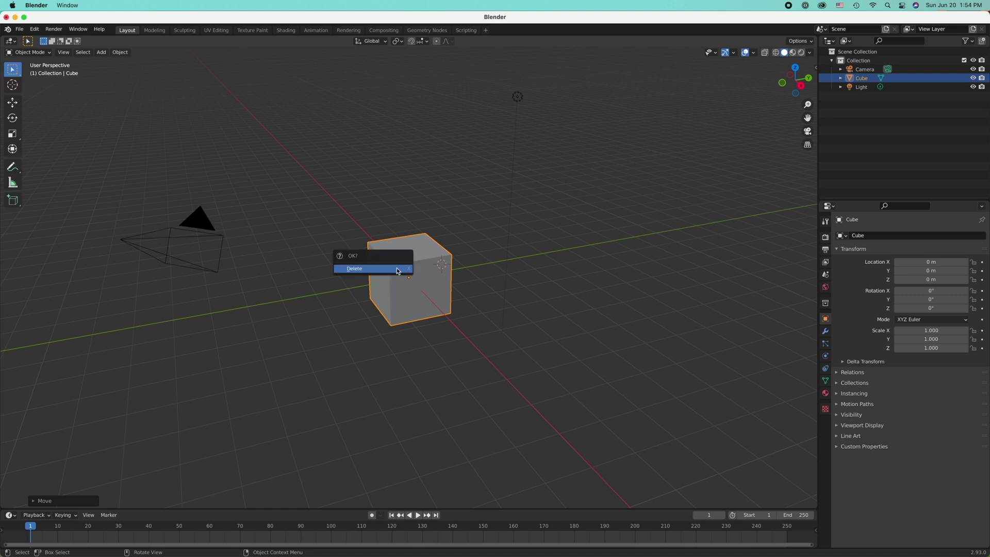
{"action": "left_click", "coordinate": [398, 268]}
Step: Import Paul_Ricard.svg from Downloads as a Scalable Vector Graphics curve
{"action": "left_click", "coordinate": [20, 30]}
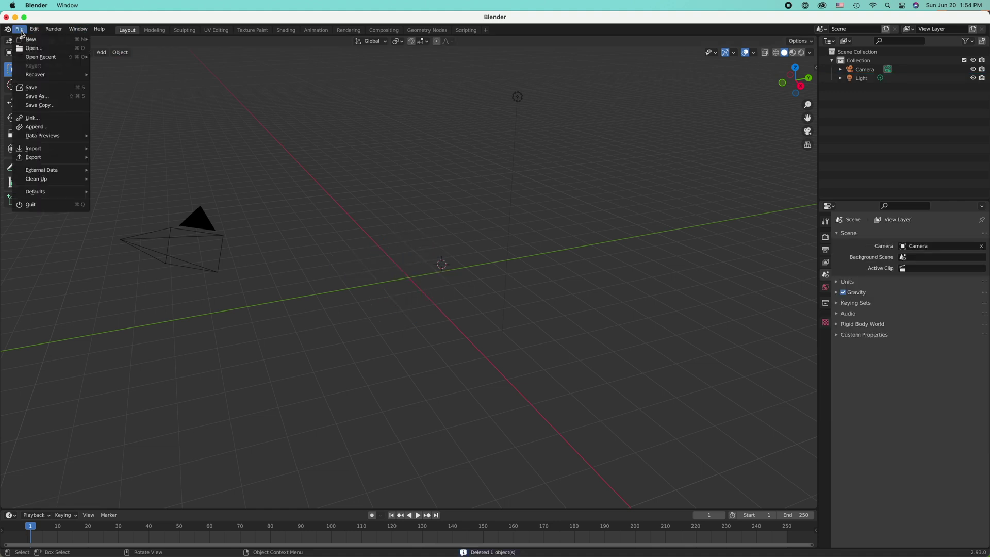
{"action": "mouse_move", "coordinate": [62, 150]}
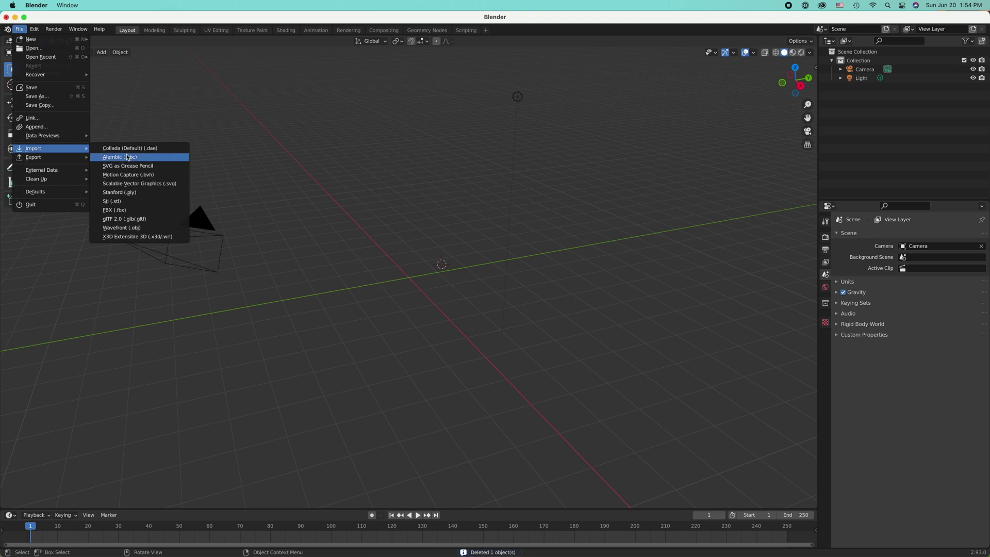
{"action": "left_click", "coordinate": [166, 188]}
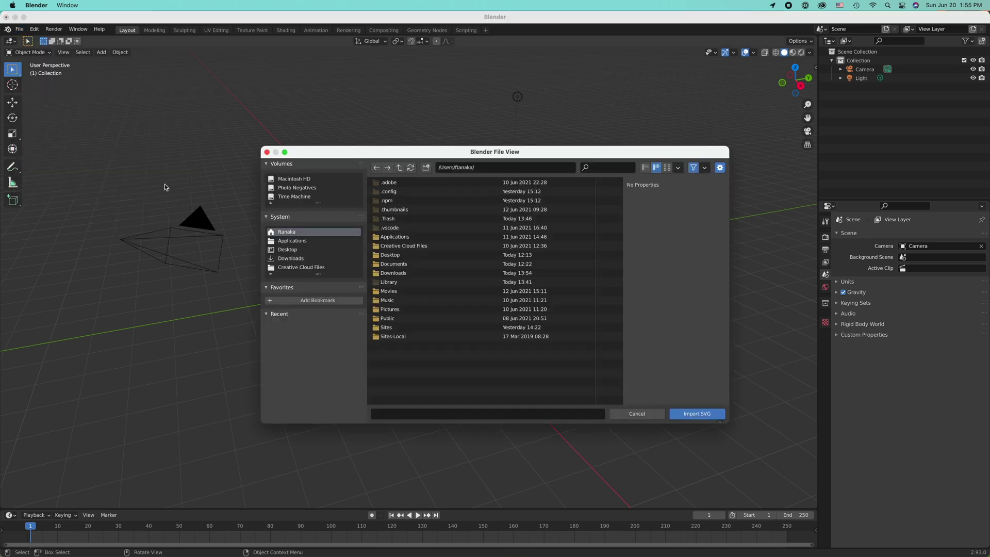
{"action": "left_click", "coordinate": [299, 260]}
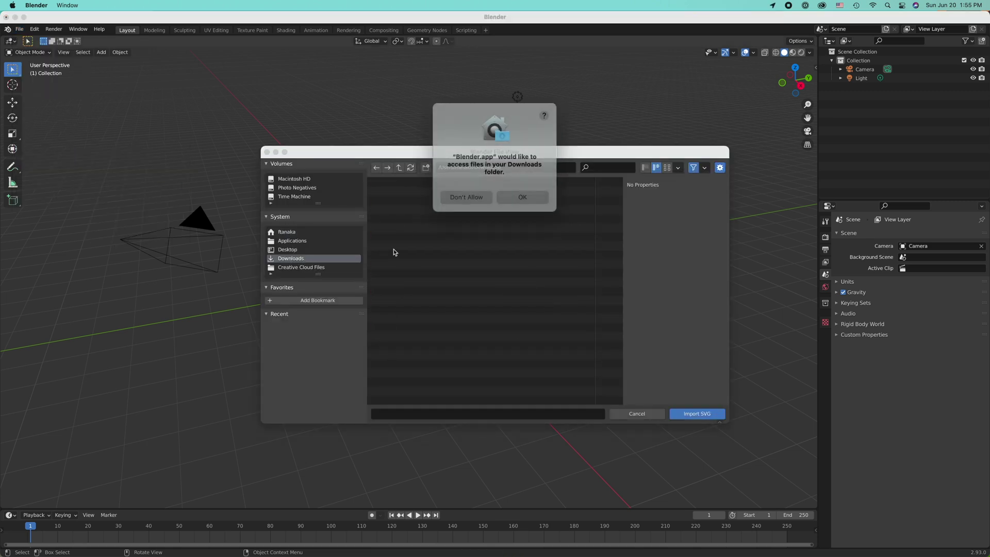
{"action": "left_click", "coordinate": [520, 198]}
{"action": "left_click", "coordinate": [408, 183]}
{"action": "left_click", "coordinate": [709, 415]}
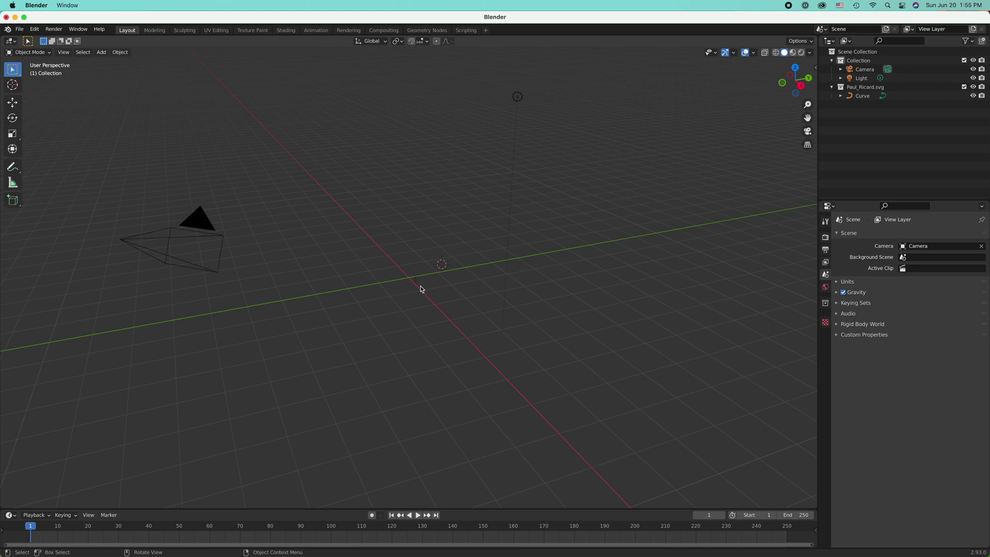
{"action": "scroll", "coordinate": [415, 286], "scroll_direction": "down", "scroll_amount": 5, "text": "shift"}
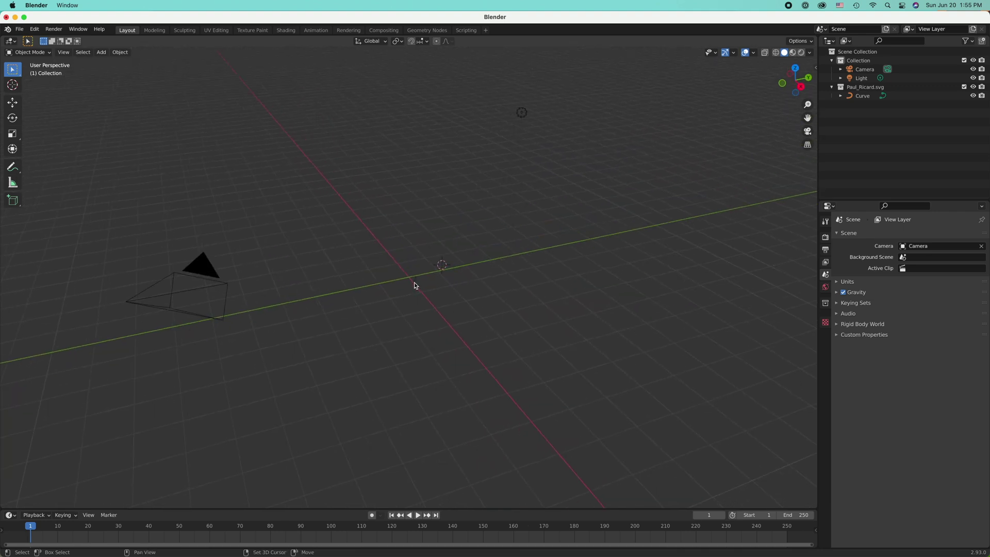
{"action": "scroll", "coordinate": [418, 285], "scroll_direction": "up", "scroll_amount": 6, "text": "ctrl"}
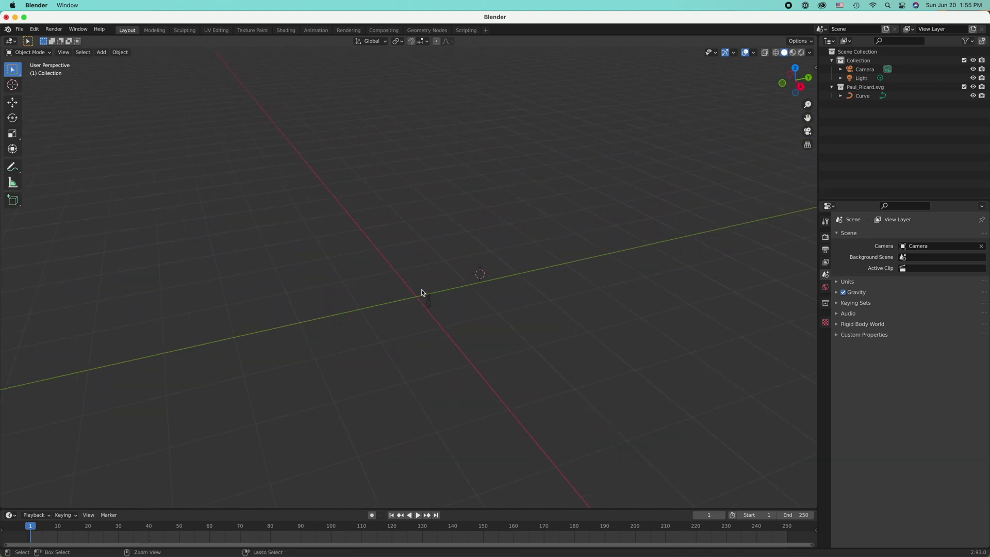
{"action": "scroll", "coordinate": [422, 292], "scroll_direction": "up", "scroll_amount": 1}
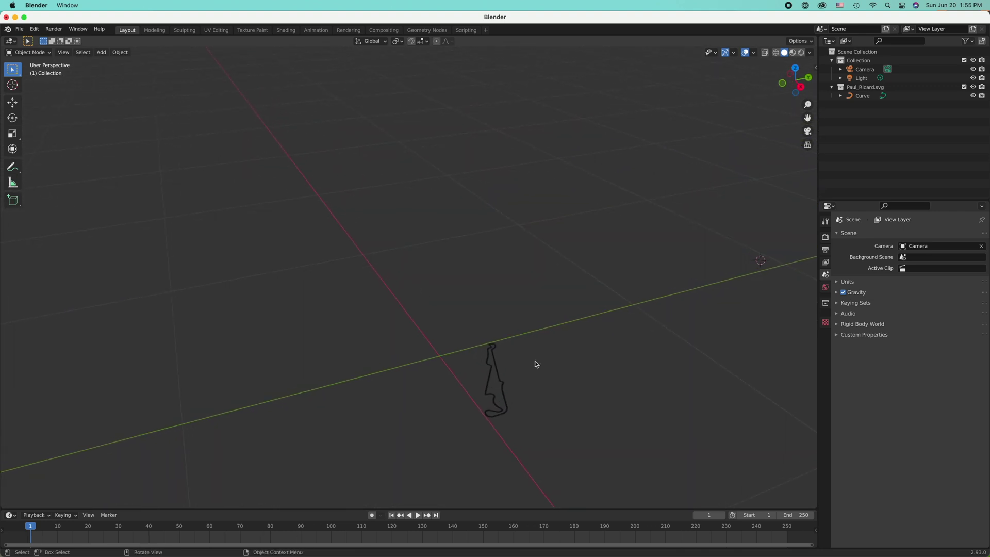
Step: Set the imported track curve's origin to its centre of mass
{"action": "left_click", "coordinate": [500, 380]}
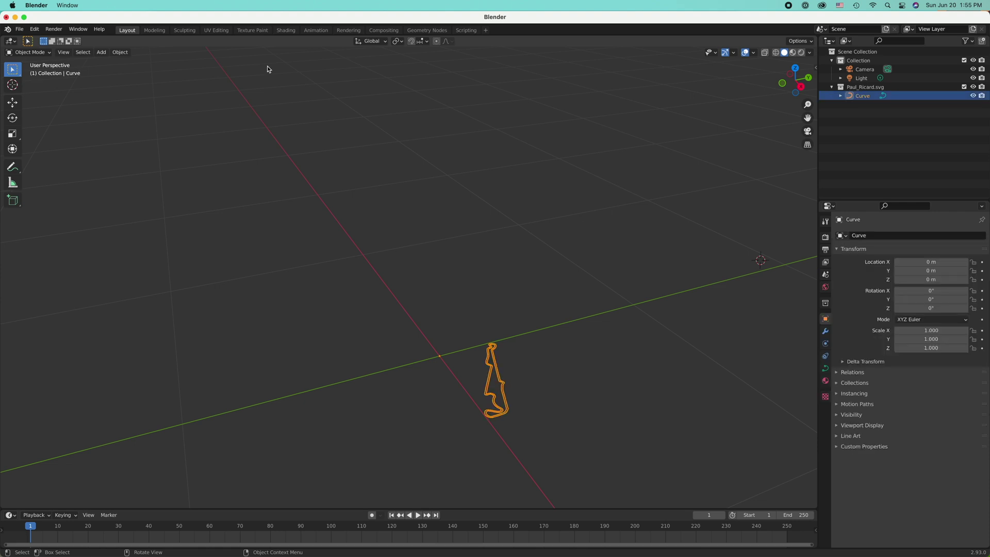
{"action": "left_click", "coordinate": [120, 52]}
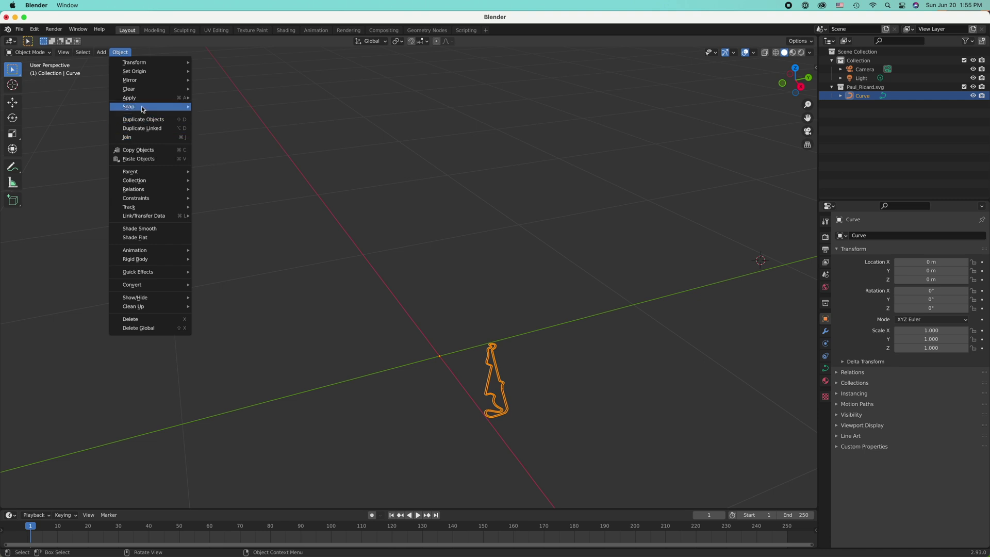
{"action": "mouse_move", "coordinate": [153, 71]}
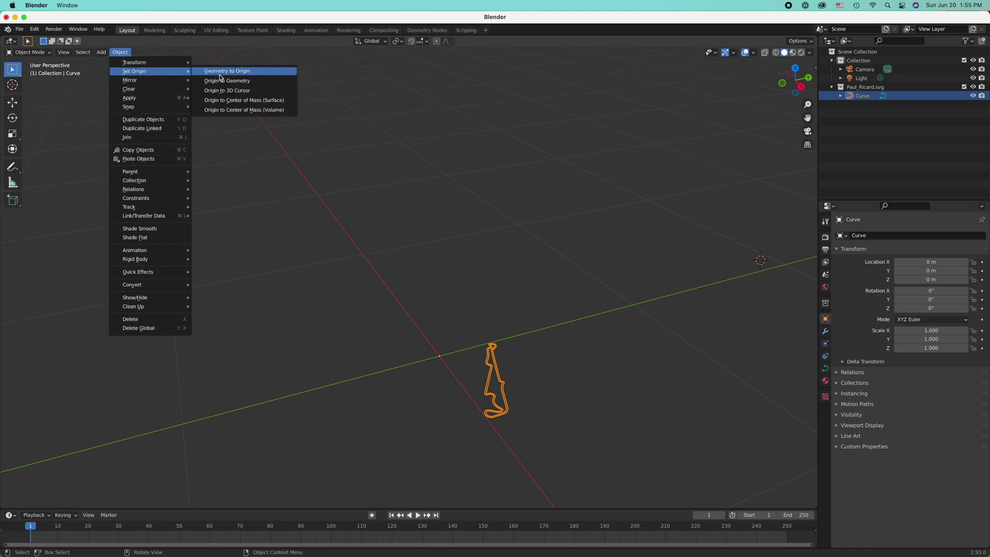
{"action": "left_click", "coordinate": [230, 100]}
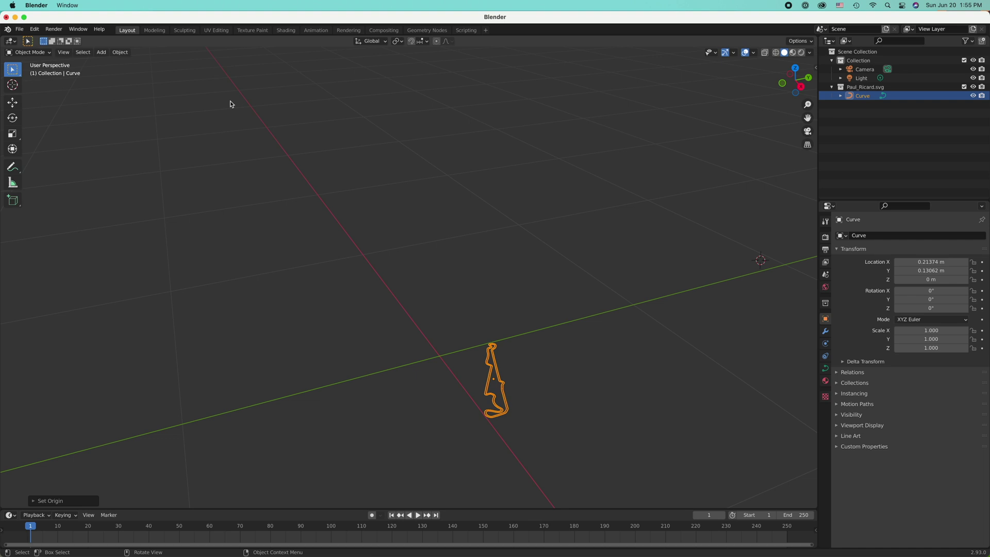
Step: Zero the curve's X, Y and Z location in the sidebar transform panel
{"action": "left_click", "coordinate": [816, 67]}
{"action": "left_click_drag", "start_coordinate": [755, 66], "coordinate": [728, 65]}
{"action": "left_click", "coordinate": [772, 86]}
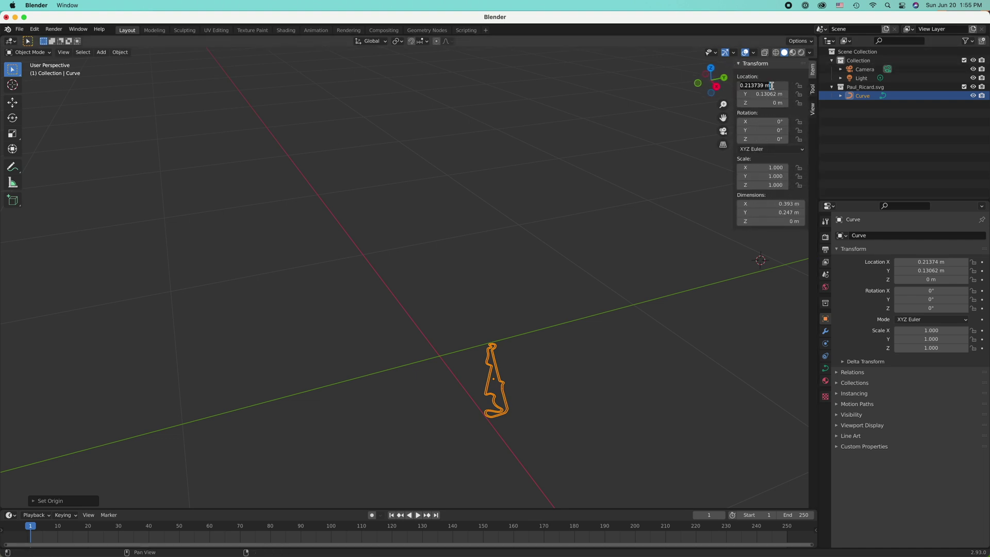
{"action": "type", "text": "0"}
{"action": "key", "text": "Tab"}
{"action": "type", "text": "0"}
{"action": "key", "text": "Tab"}
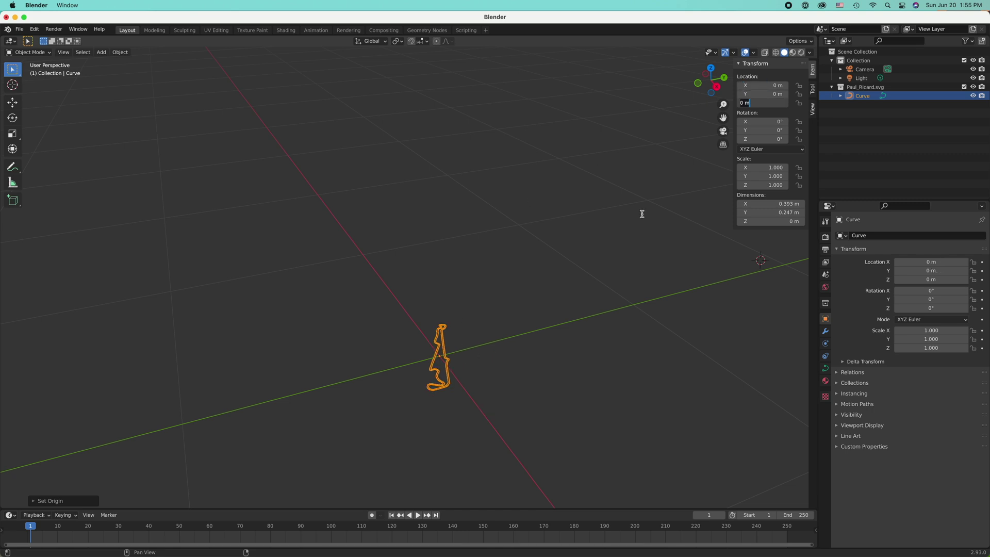
{"action": "key", "text": "Return"}
Step: Reposition the curve, then scale it uniformly to 45.951, about 18.1 m by 11.3 m
{"action": "key", "text": "g"}
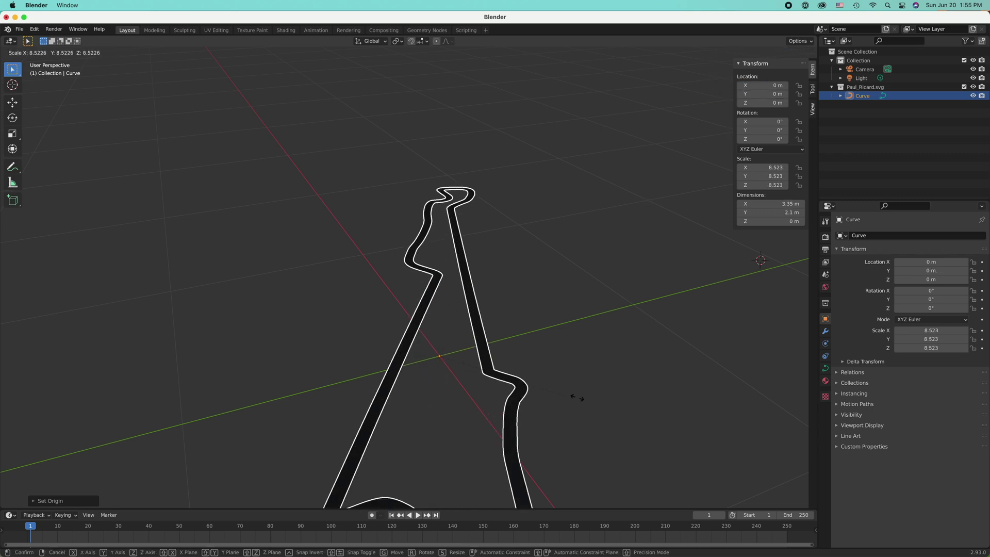
{"action": "left_click", "coordinate": [684, 434]}
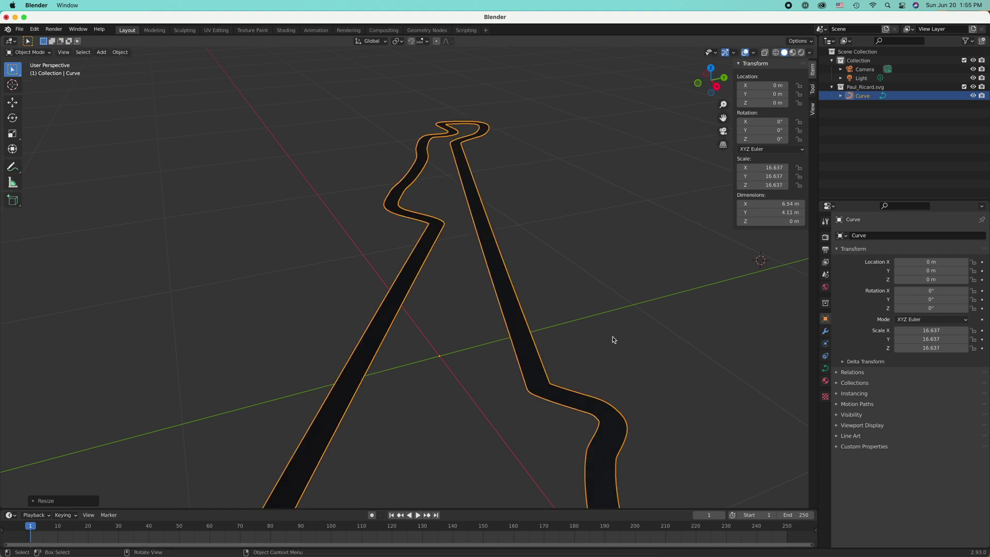
{"action": "scroll", "coordinate": [577, 326], "scroll_direction": "down", "scroll_amount": 10}
{"action": "scroll", "coordinate": [577, 327], "scroll_direction": "up", "scroll_amount": 10}
{"action": "scroll", "coordinate": [569, 330], "scroll_direction": "down", "scroll_amount": 10}
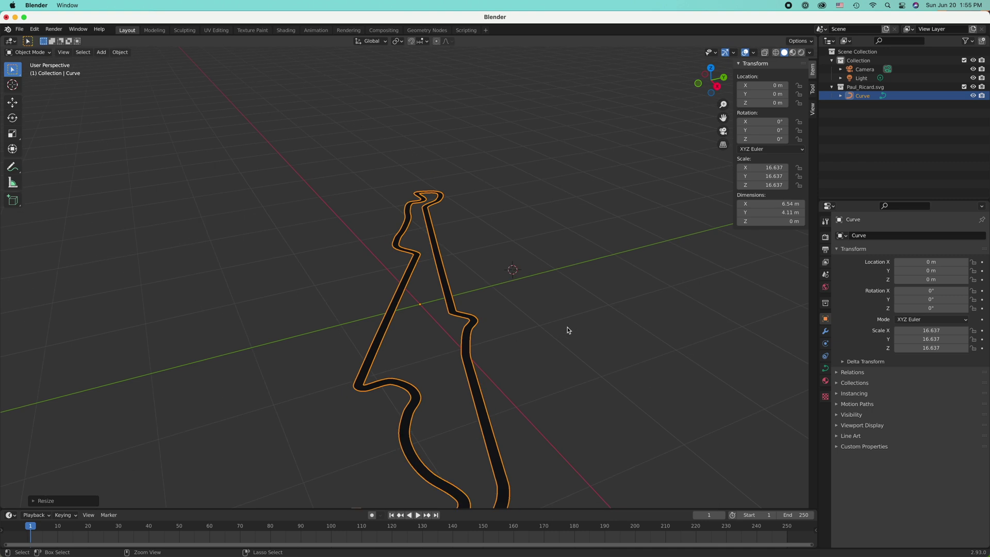
{"action": "key", "text": "s"}
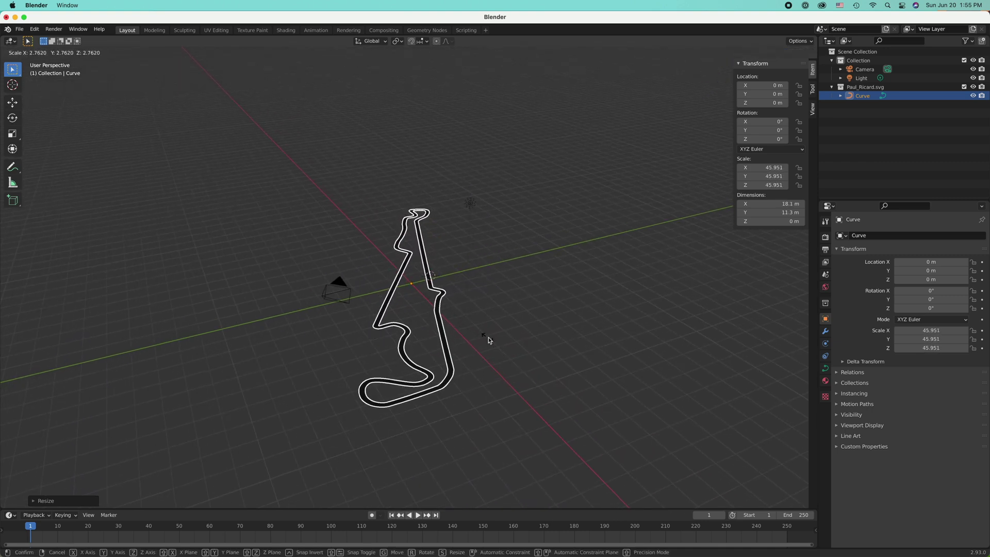
{"action": "left_click", "coordinate": [467, 371]}
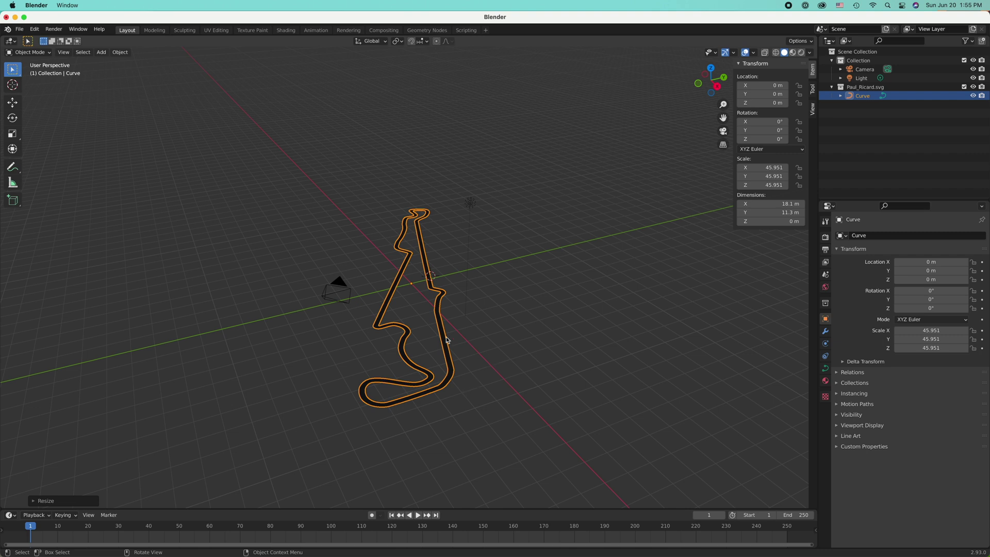
{"action": "middle_click_drag", "start_coordinate": [475, 372], "coordinate": [505, 361]}
Step: Expand the curve's Geometry settings and set Extrude to 0.02 m
{"action": "left_click", "coordinate": [825, 369]}
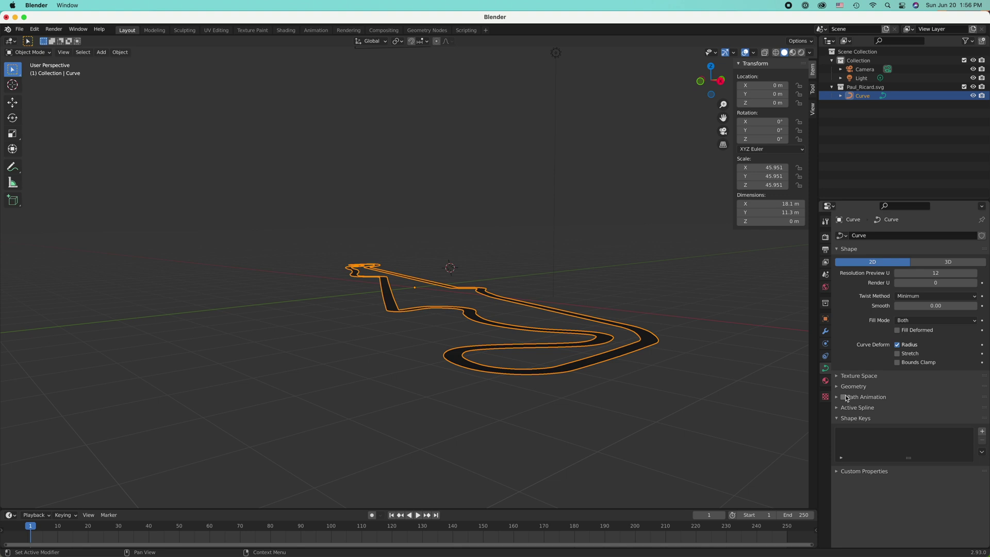
{"action": "left_click", "coordinate": [837, 386]}
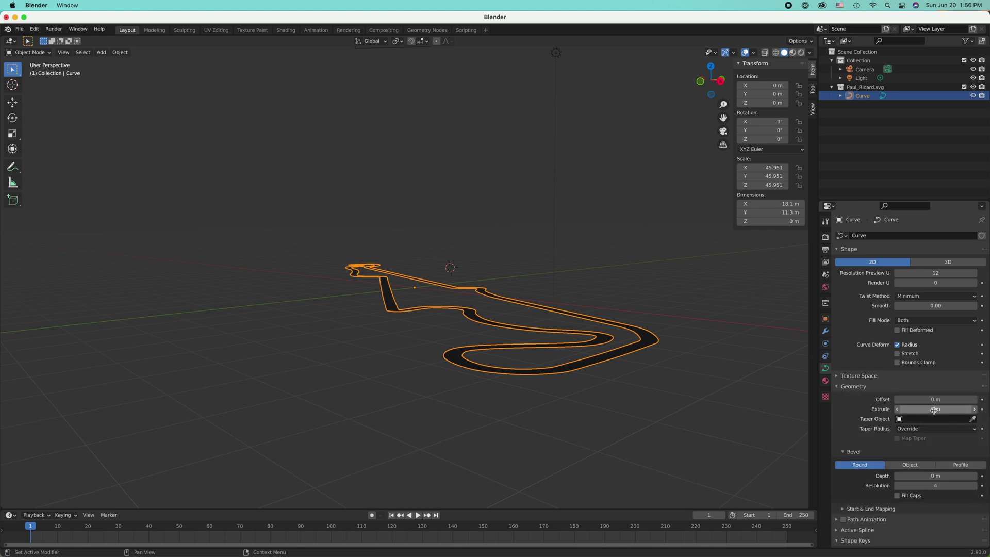
{"action": "left_click", "coordinate": [975, 410]}
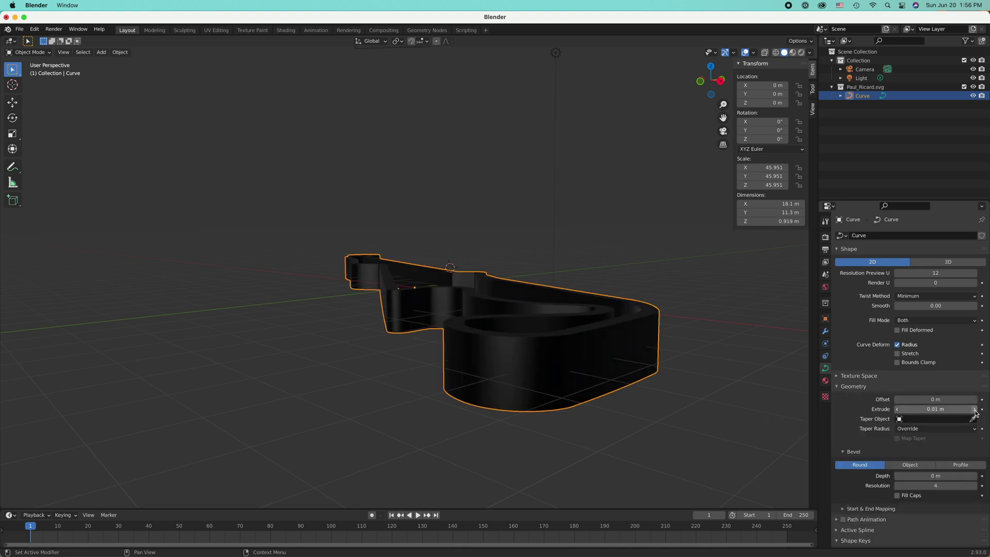
{"action": "left_click", "coordinate": [939, 409]}
{"action": "key", "text": "BackSpace"}
{"action": "key", "text": "BackSpace"}
{"action": "key", "text": "BackSpace"}
{"action": "key", "text": "BackSpace"}
{"action": "type", "text": "02"}
{"action": "key", "text": "Return"}
Step: Reduce the extrude to 0.003 m and view the track from above
{"action": "left_click", "coordinate": [934, 411]}
{"action": "key", "text": "BackSpace"}
{"action": "key", "text": "BackSpace"}
{"action": "key", "text": "BackSpace"}
{"action": "key", "text": "BackSpace"}
{"action": "key", "text": "Return"}
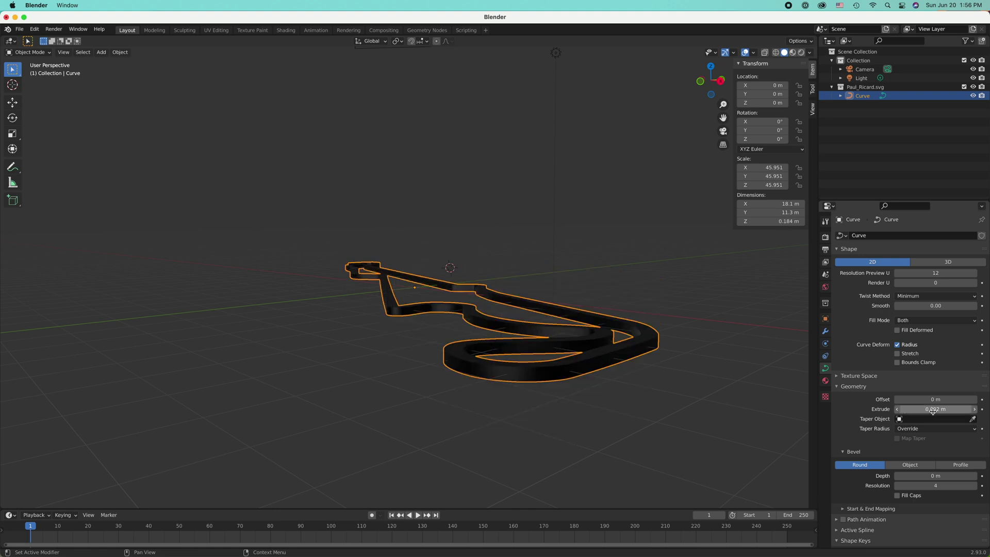
{"action": "left_click", "coordinate": [934, 409]}
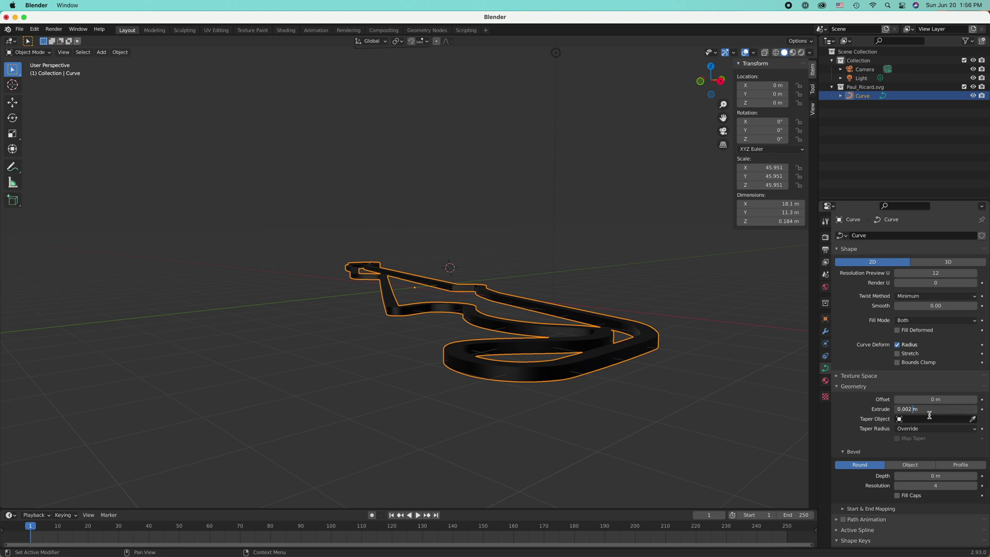
{"action": "key", "text": "Return"}
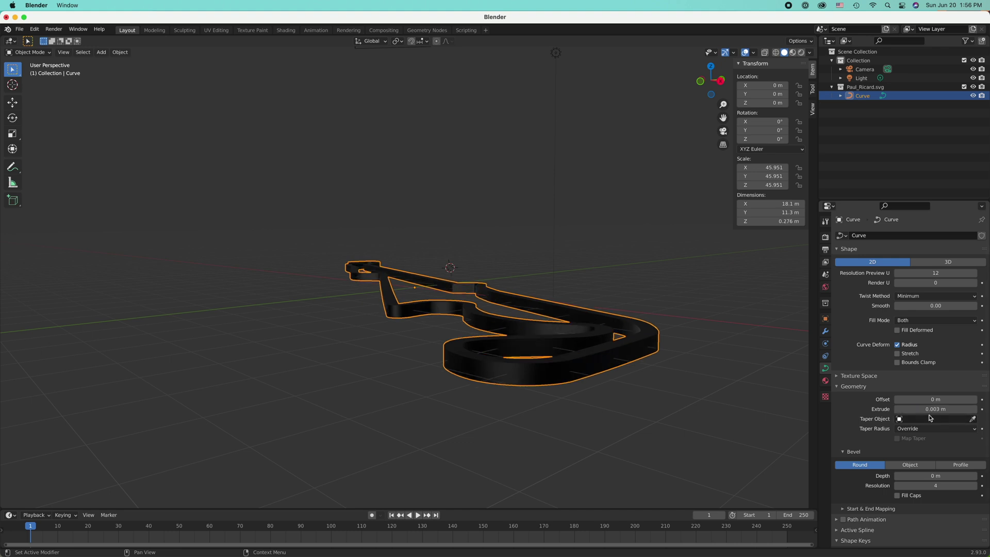
{"action": "middle_click_drag", "start_coordinate": [691, 360], "coordinate": [420, 218]}
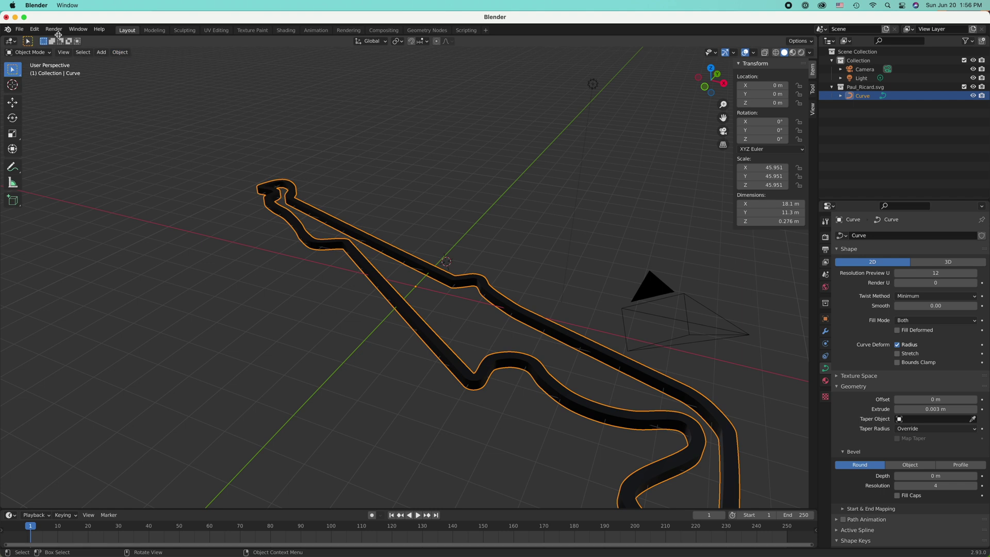
Step: Export the track via File > Export > Stl into Downloads, named 'Paul Ricard'
{"action": "left_click", "coordinate": [21, 30]}
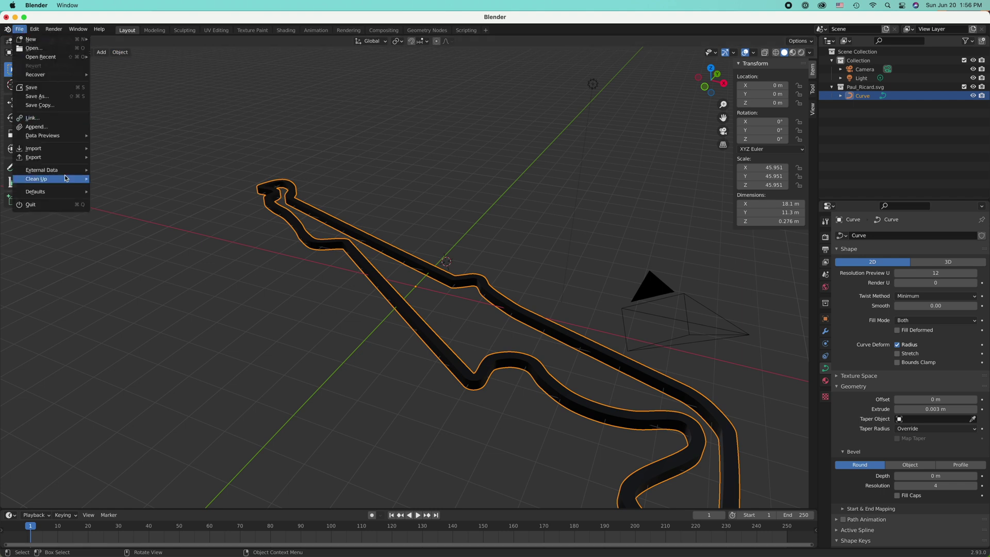
{"action": "mouse_move", "coordinate": [53, 158]}
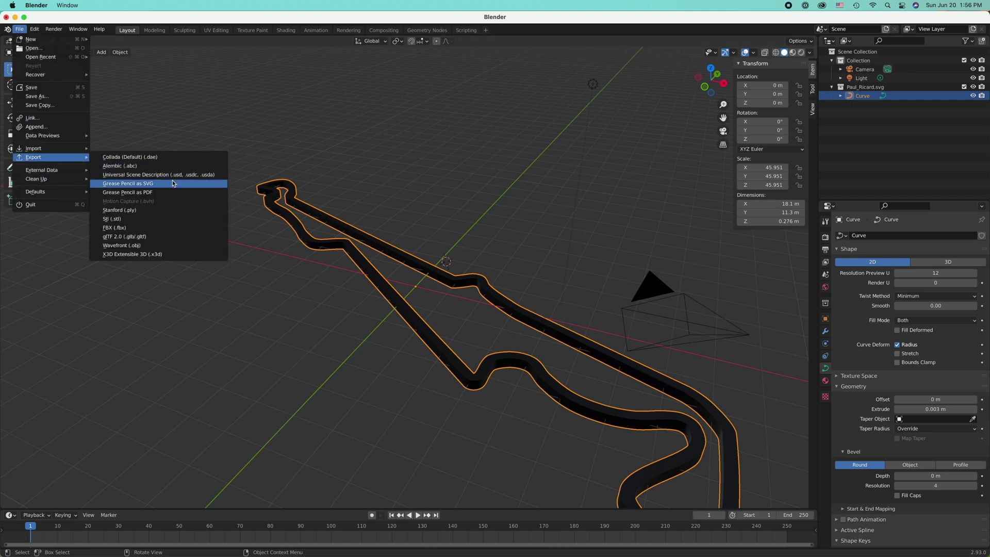
{"action": "left_click", "coordinate": [133, 219]}
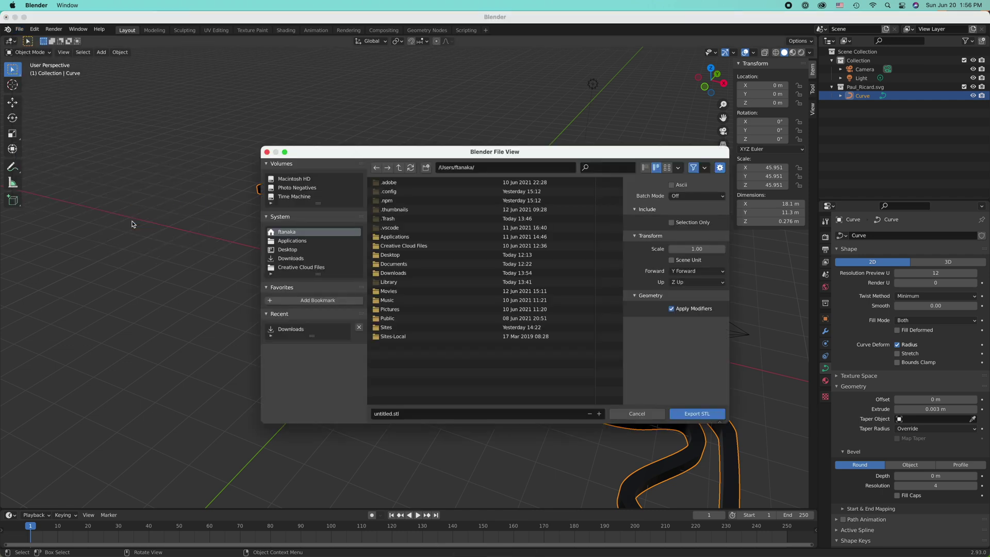
{"action": "left_click", "coordinate": [290, 258]}
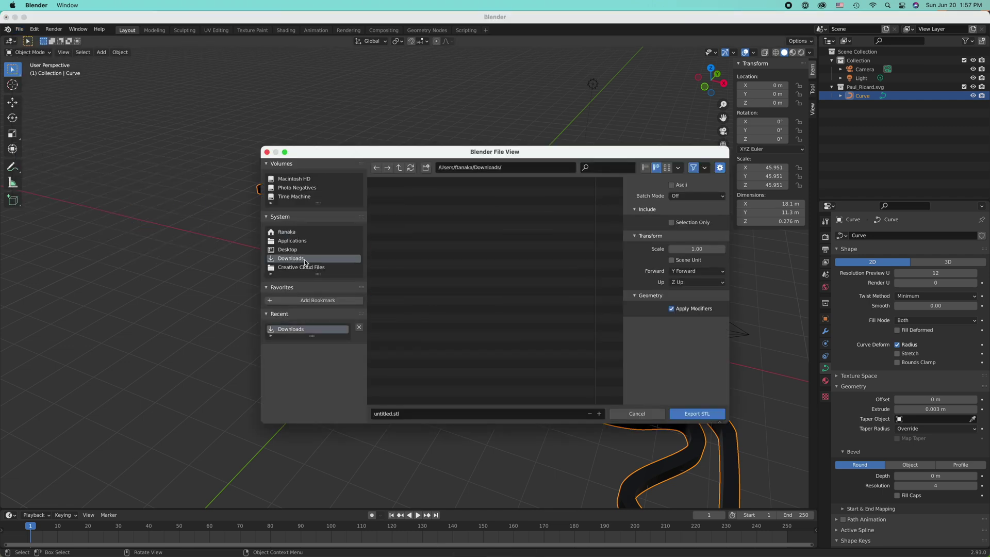
{"action": "left_click", "coordinate": [392, 413]}
{"action": "key", "text": "BackSpace"}
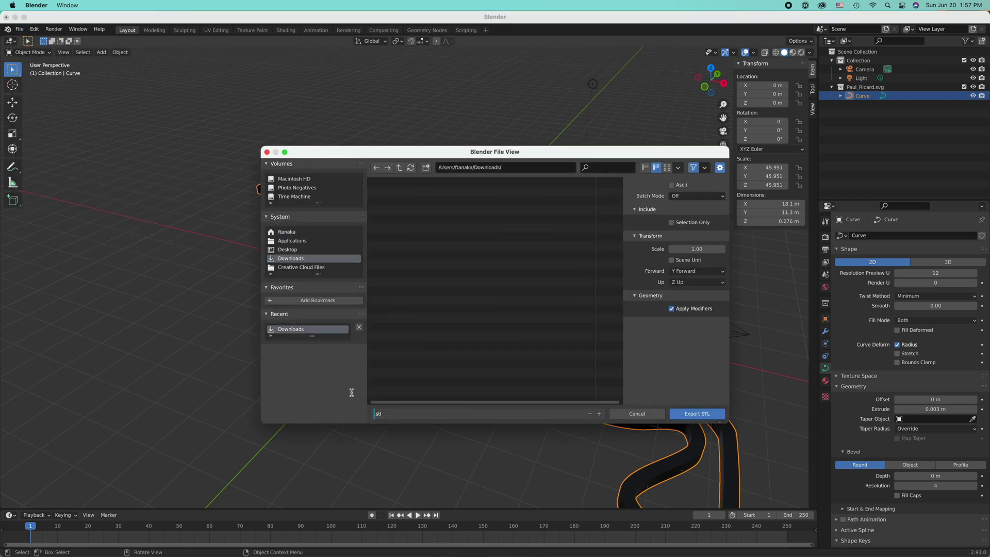
{"action": "type", "text": "Paul Ricard"}
{"action": "key", "text": "Return"}
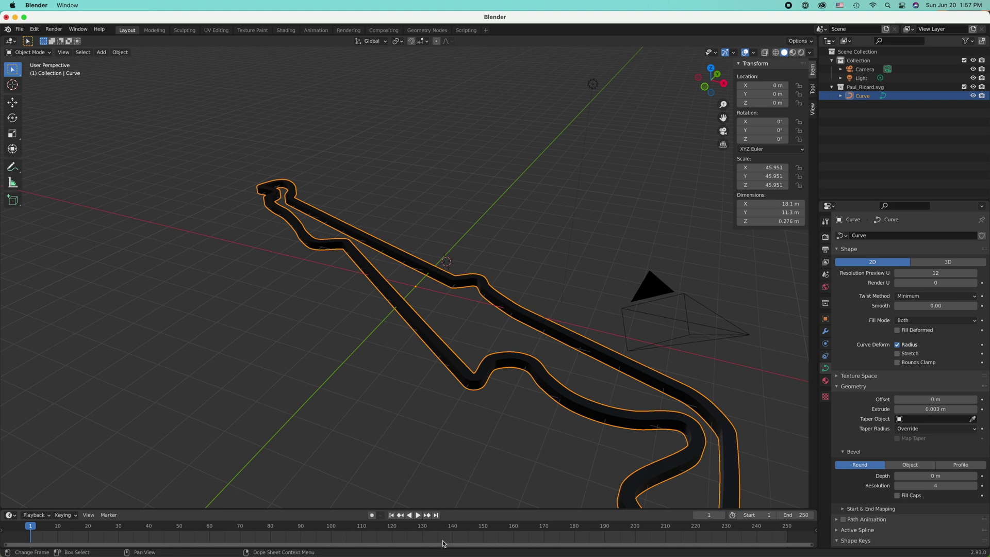
Step: Launch Ultimaker Cura by searching 'cura' in Spotlight
{"action": "key", "text": "super+space"}
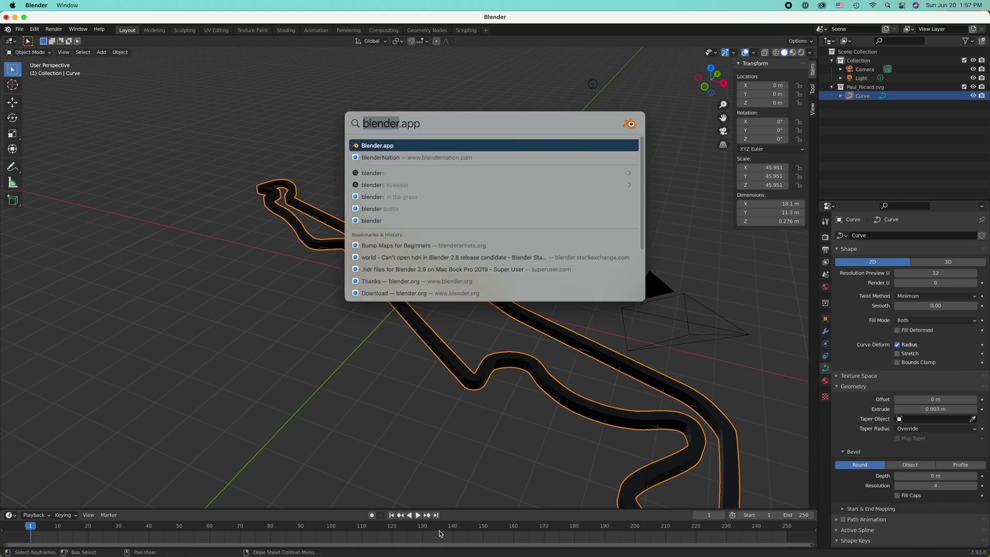
{"action": "type", "text": "cura"}
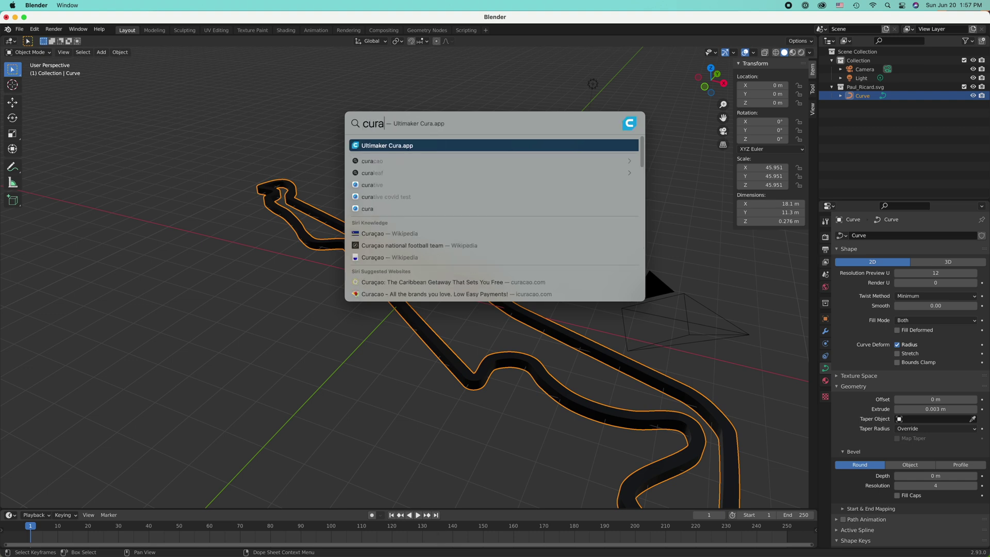
{"action": "key", "text": "Return"}
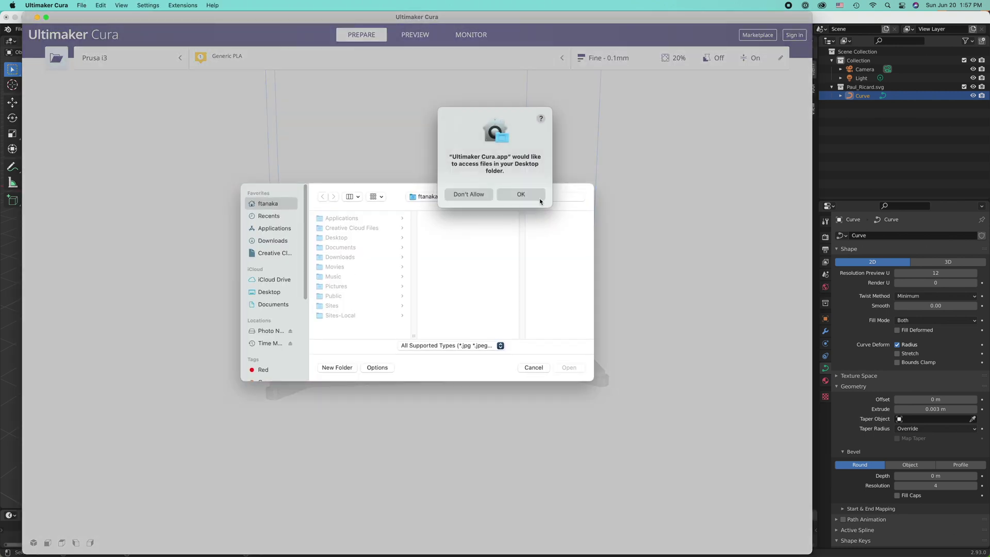
Step: Open Paul Ricard.stl from Downloads onto the Prusa i3 build plate
{"action": "left_click", "coordinate": [532, 196]}
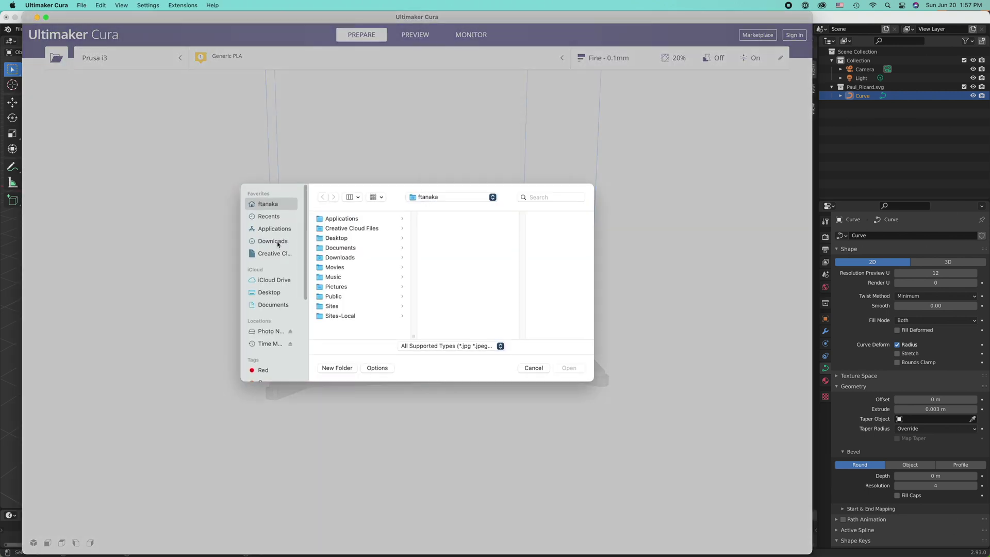
{"action": "left_click", "coordinate": [277, 243]}
{"action": "left_click", "coordinate": [368, 229]}
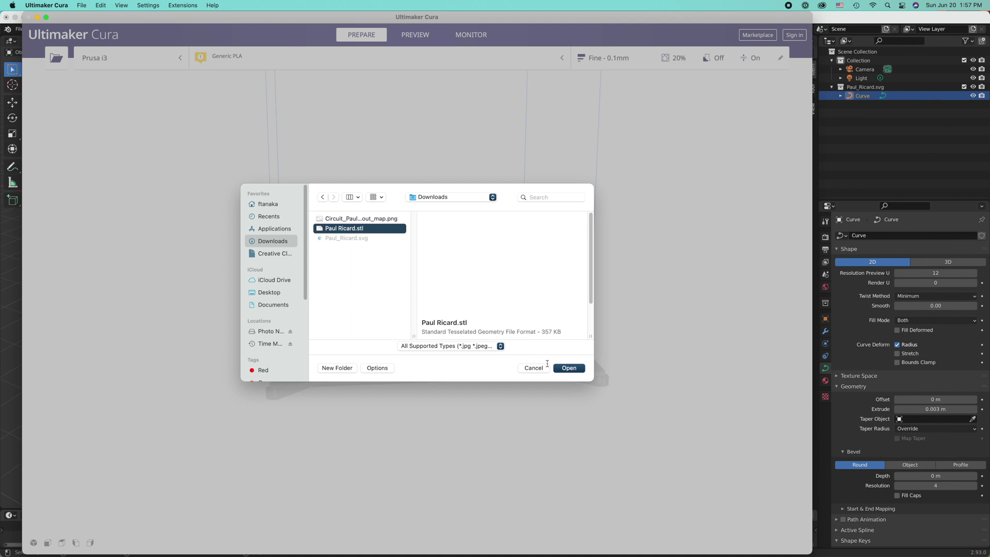
{"action": "left_click", "coordinate": [571, 370]}
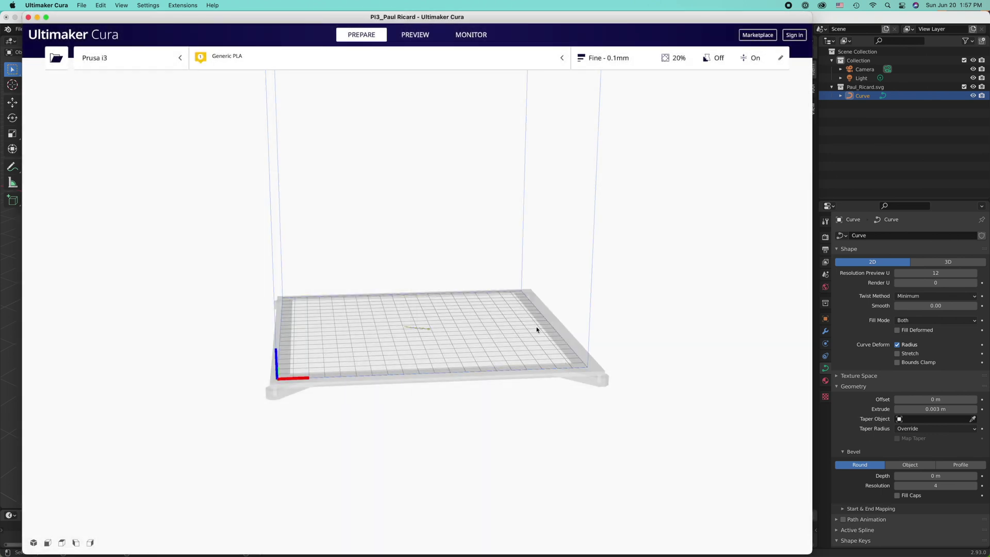
Step: Scale the track uniformly to 767.73% (138.6 × 87.1 × 2.1 mm), then deselect it
{"action": "scroll", "coordinate": [421, 332], "scroll_direction": "up", "scroll_amount": 5}
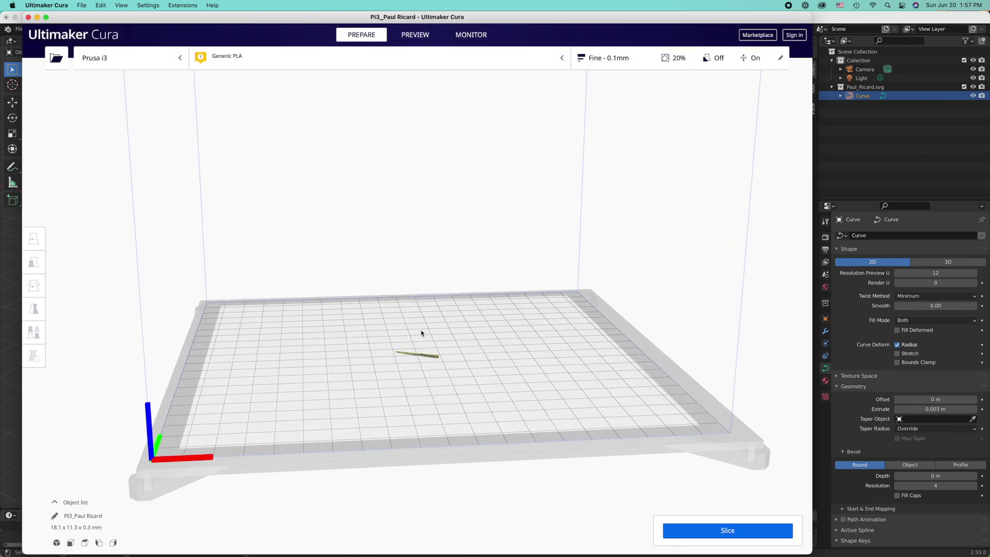
{"action": "left_click", "coordinate": [437, 362]}
{"action": "left_click", "coordinate": [33, 263]}
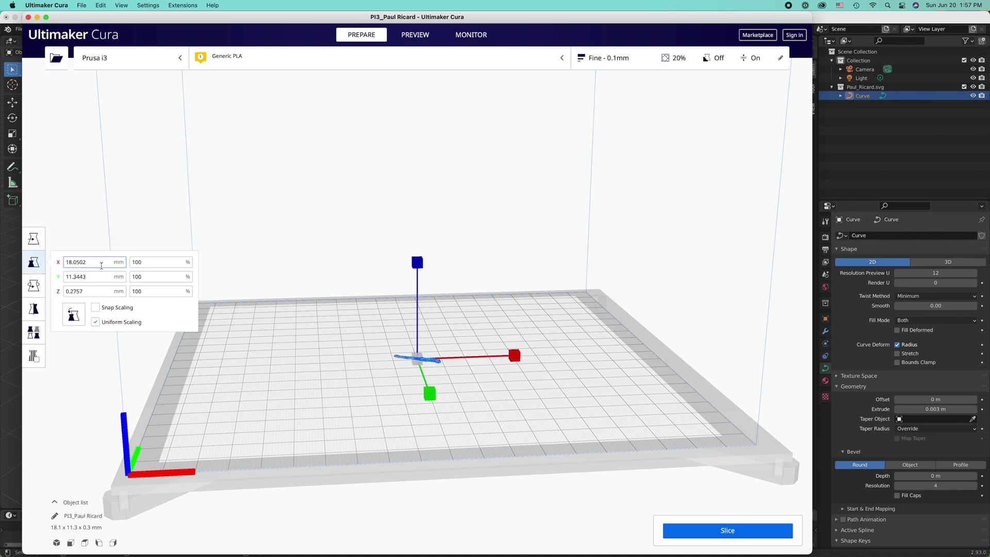
{"action": "left_click_drag", "start_coordinate": [514, 355], "coordinate": [669, 363]}
{"action": "scroll", "coordinate": [577, 288], "scroll_direction": "up", "scroll_amount": 3}
{"action": "left_click", "coordinate": [576, 288]}
{"action": "right_click_drag", "start_coordinate": [577, 288], "coordinate": [593, 315]}
{"action": "scroll", "coordinate": [494, 325], "scroll_direction": "down", "scroll_amount": 10}
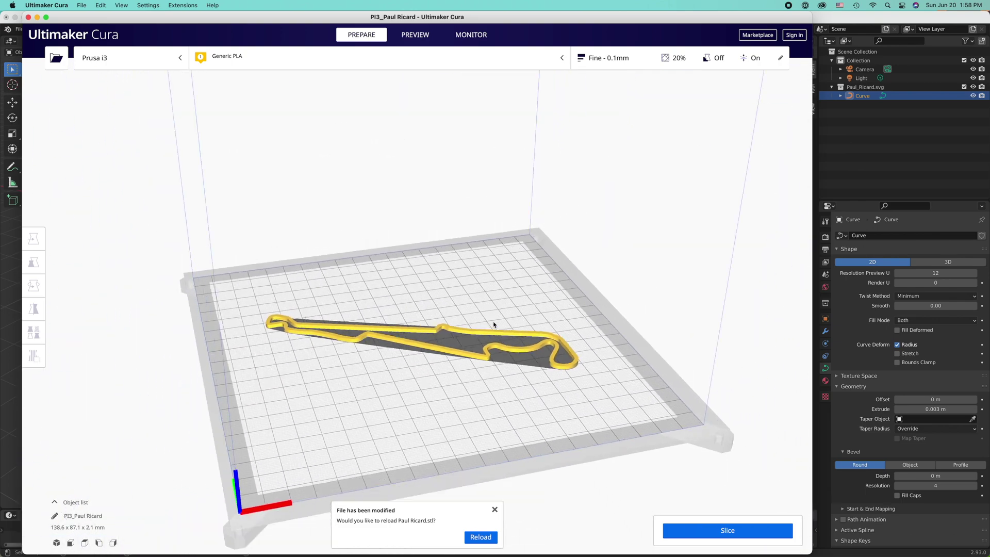